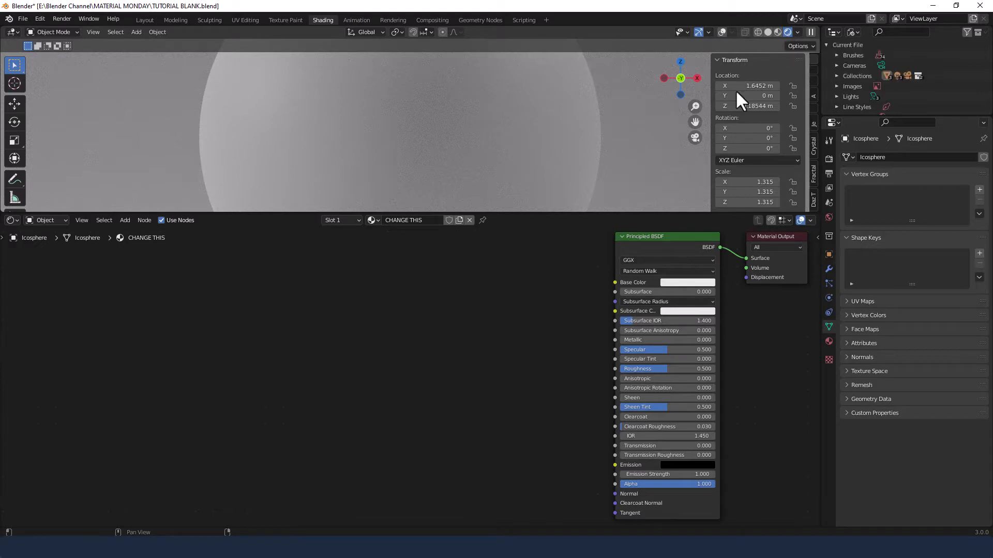
# Add a ColorRamp node and connect its Color output to the Principled BSDF's Base Color
pyautogui.hotkey('shift', 'a')
pyautogui.click(497, 337)
pyautogui.write('color')
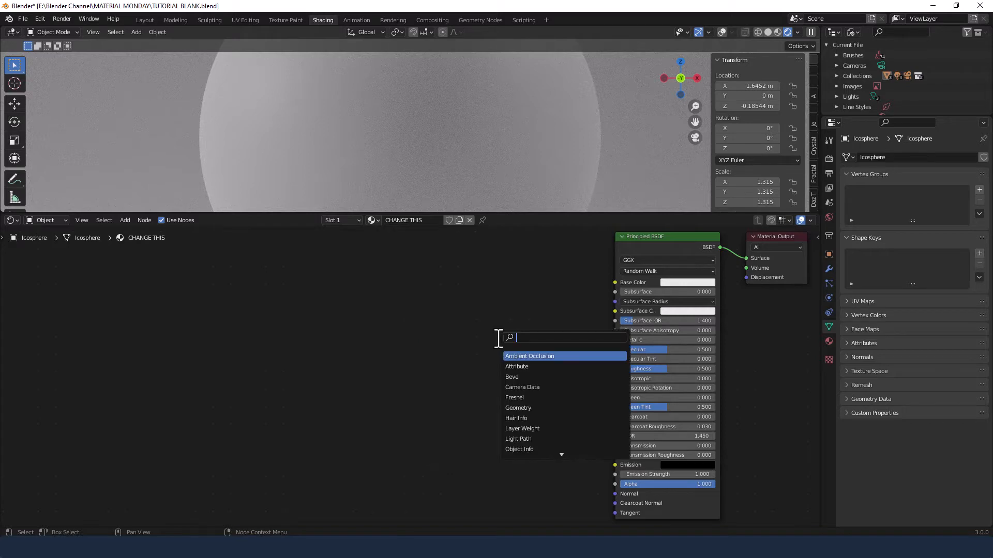
pyautogui.press('Return')
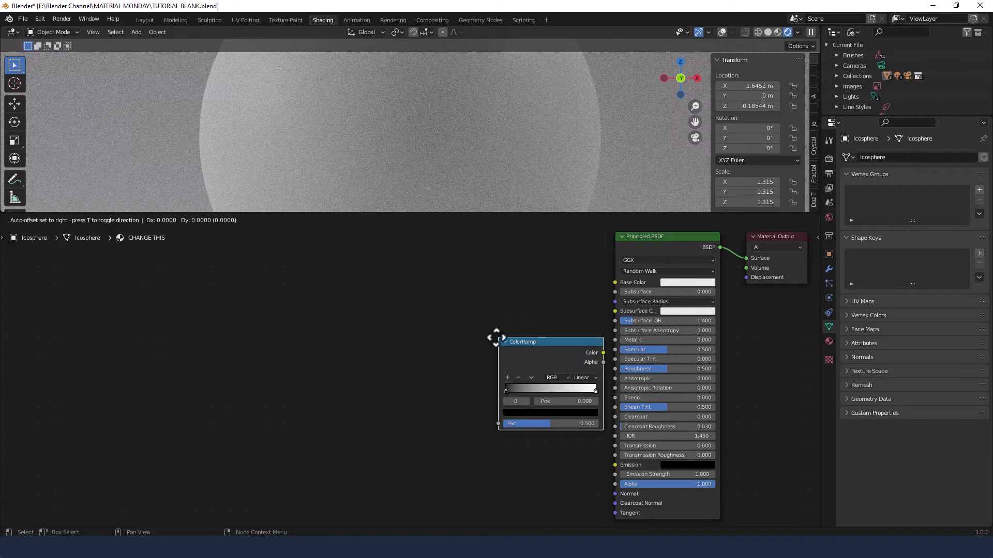
pyautogui.click(443, 261)
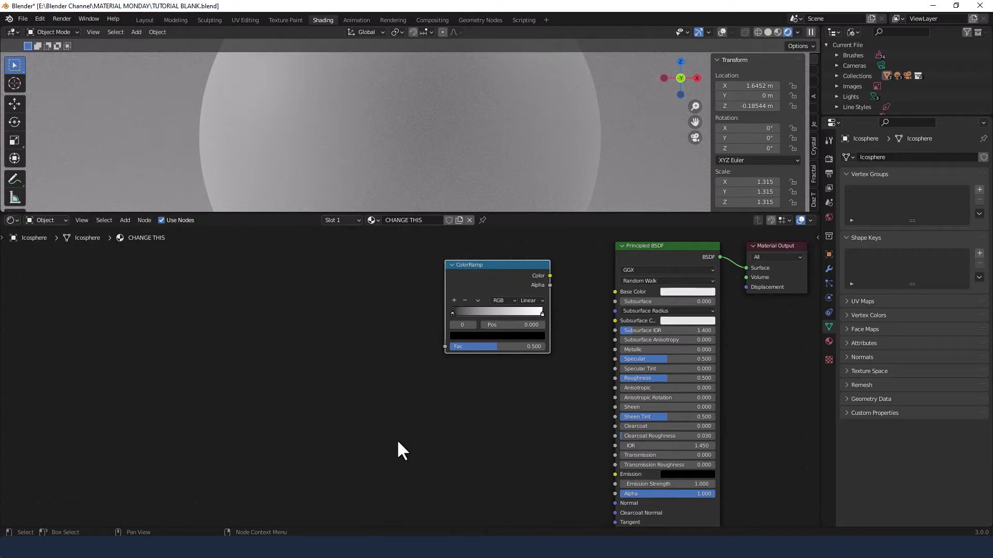
pyautogui.moveTo(549, 276); pyautogui.dragTo(618, 294)
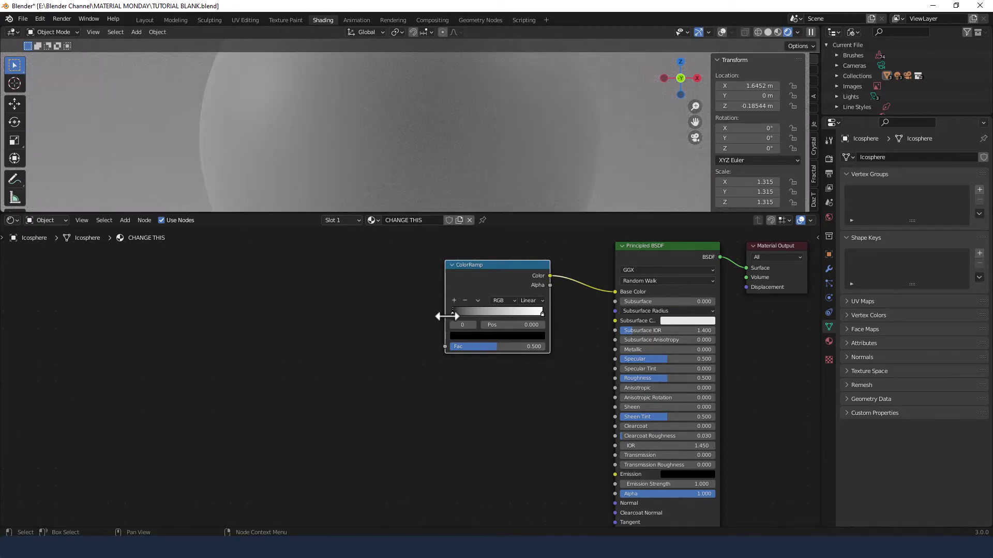
# Lighten the ColorRamp's black stop to gray and set its position to 0.2
pyautogui.click(478, 337)
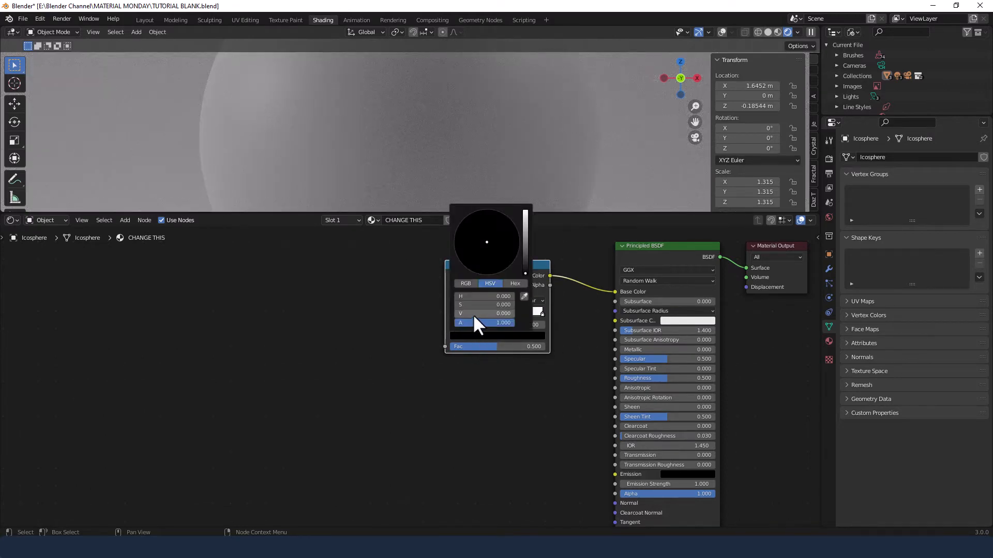
pyautogui.moveTo(473, 314)
pyautogui.mouseDown()
pyautogui.moveTo(493, 314)
pyautogui.moveTo(468, 314)
pyautogui.mouseUp()
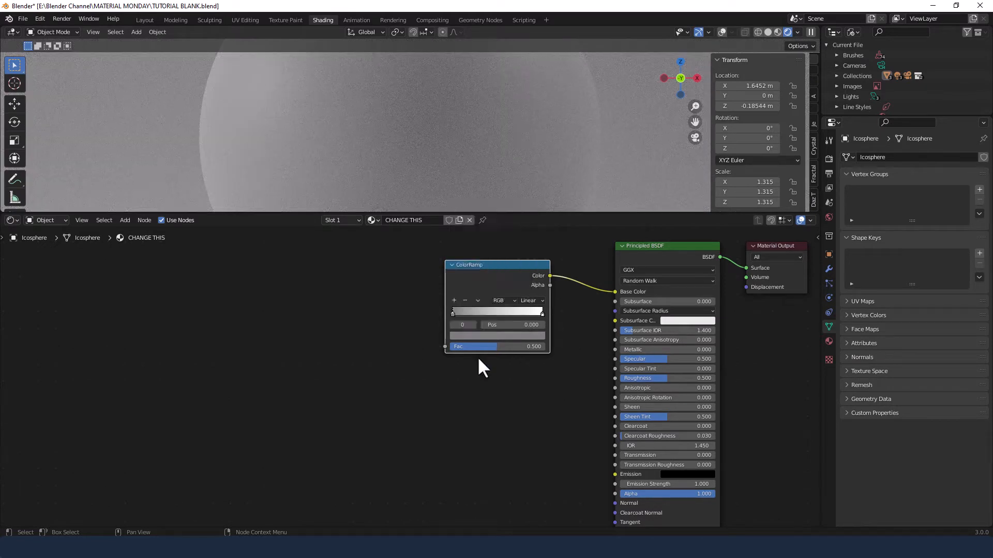
pyautogui.doubleClick(513, 329)
pyautogui.write('.2')
pyautogui.press('Return')
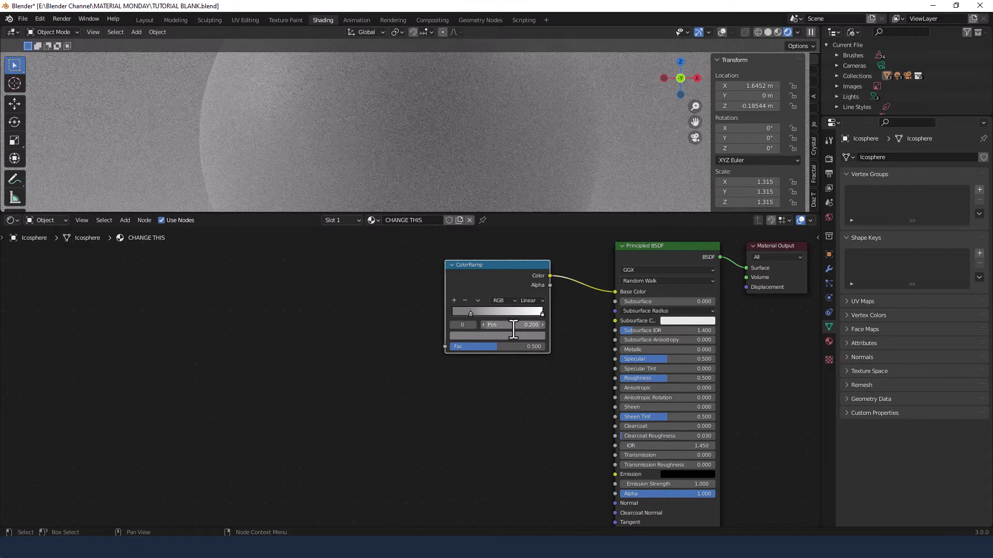
# Add a new color stop at position 0.24 and set its color to white
pyautogui.click(454, 301)
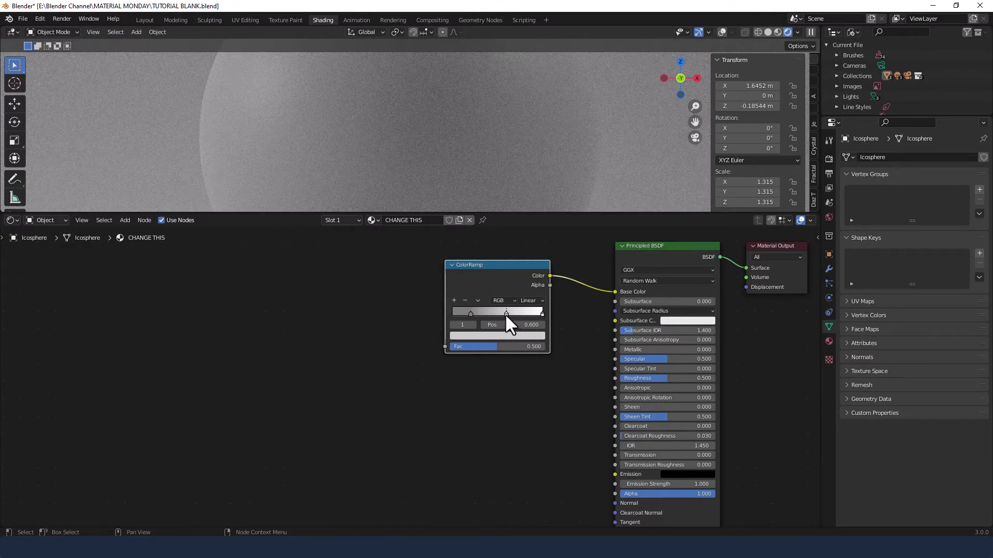
pyautogui.doubleClick(539, 325)
pyautogui.press('BackSpace')
pyautogui.write('.24')
pyautogui.press('Return')
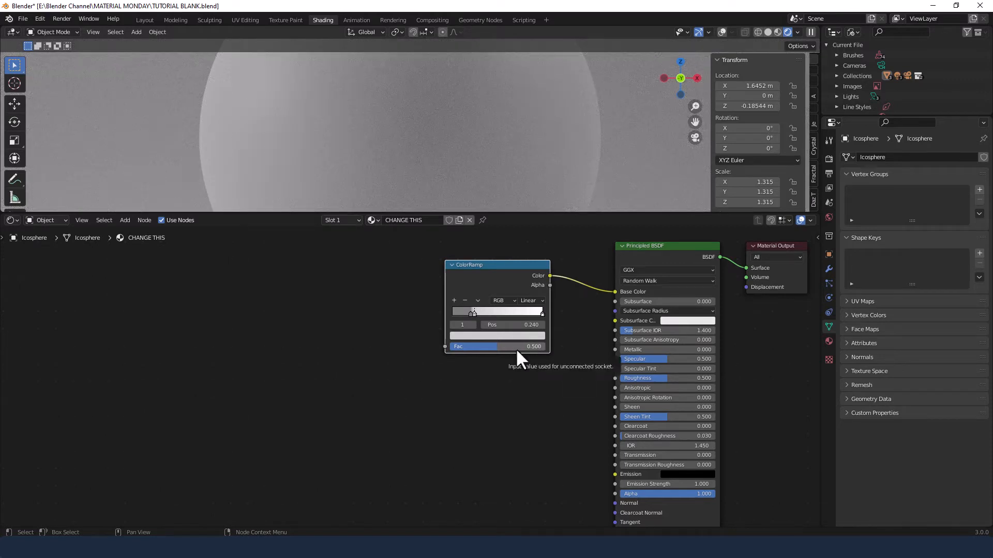
pyautogui.click(517, 336)
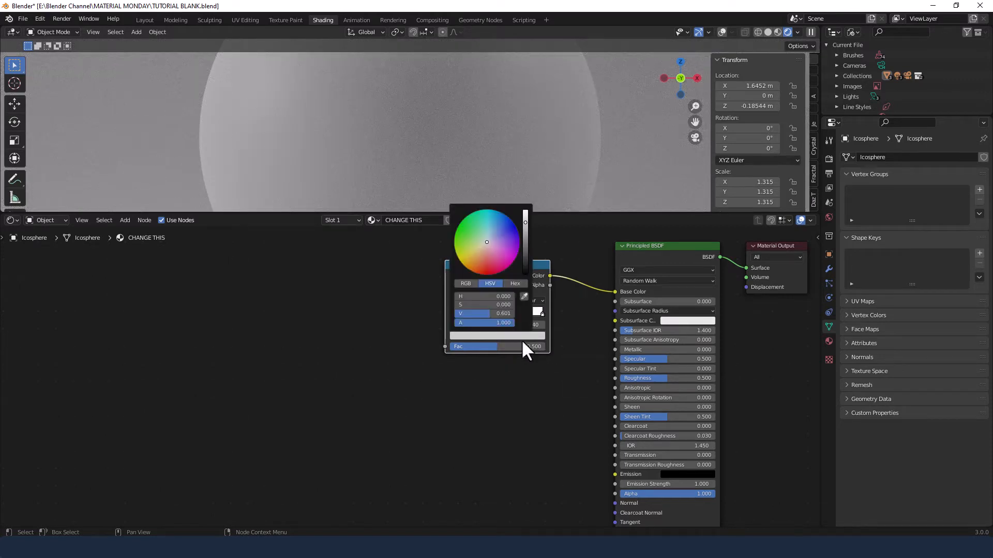
pyautogui.click(523, 221)
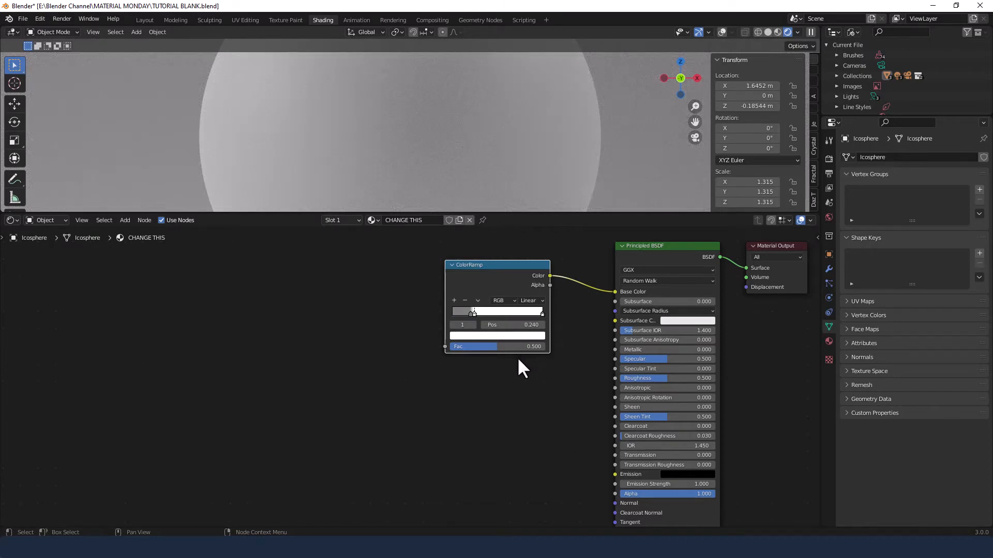
pyautogui.click(501, 413)
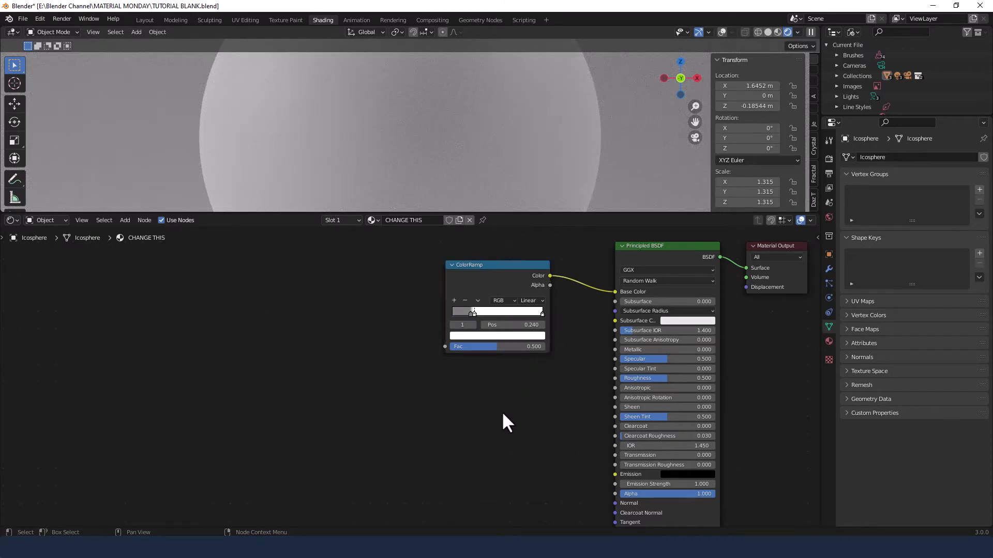
pyautogui.hotkey('shift', 'a')
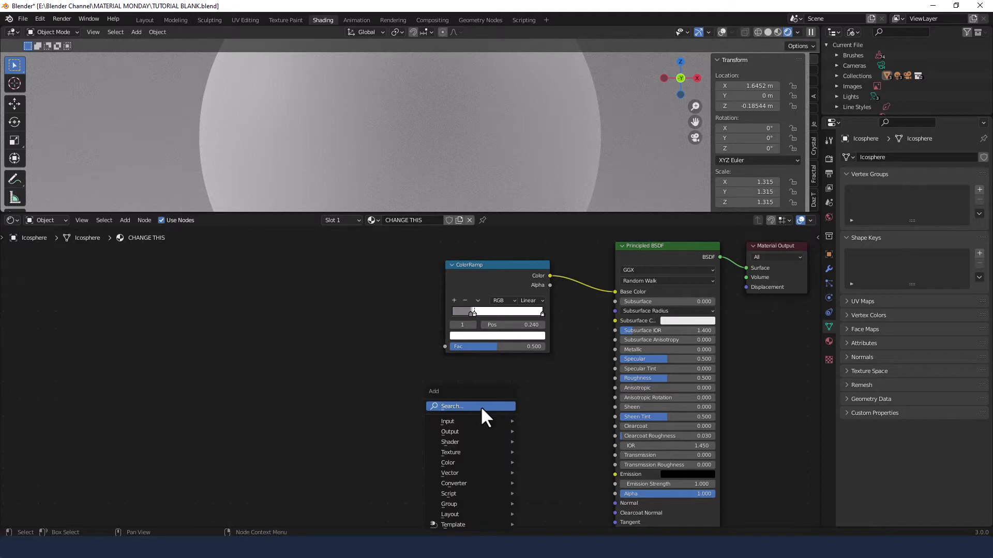
pyautogui.click(480, 406)
pyautogui.write('bump')
pyautogui.press('Return')
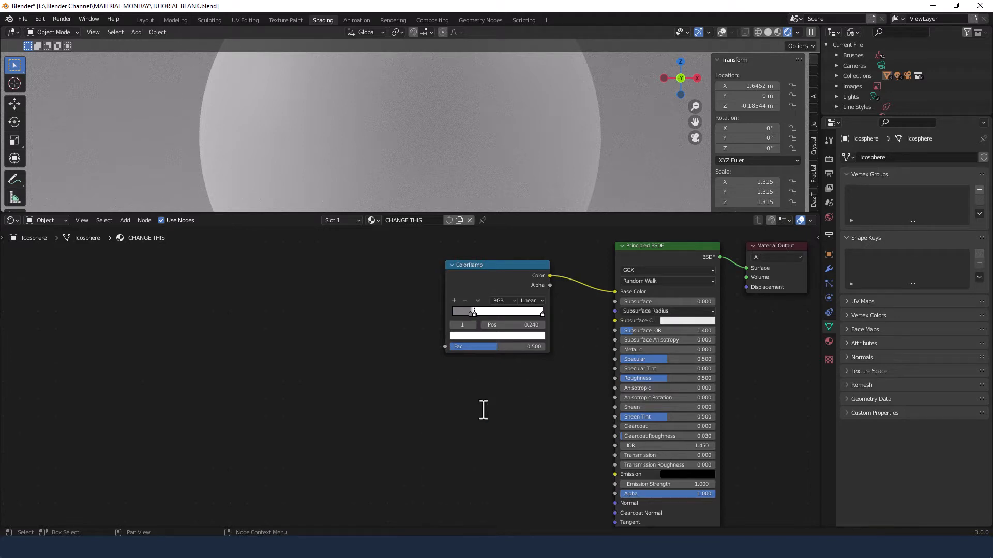
# Add a Bump node, connect its Normal output to the Principled BSDF's Normal input, and rearrange the nodes
pyautogui.hotkey('shift', 'a')
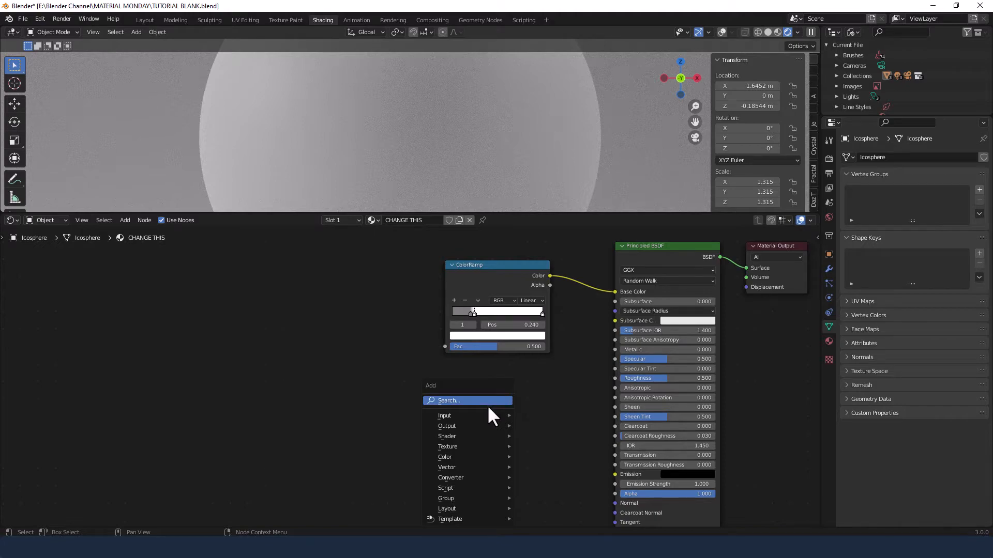
pyautogui.click(487, 401)
pyautogui.write('BUMP')
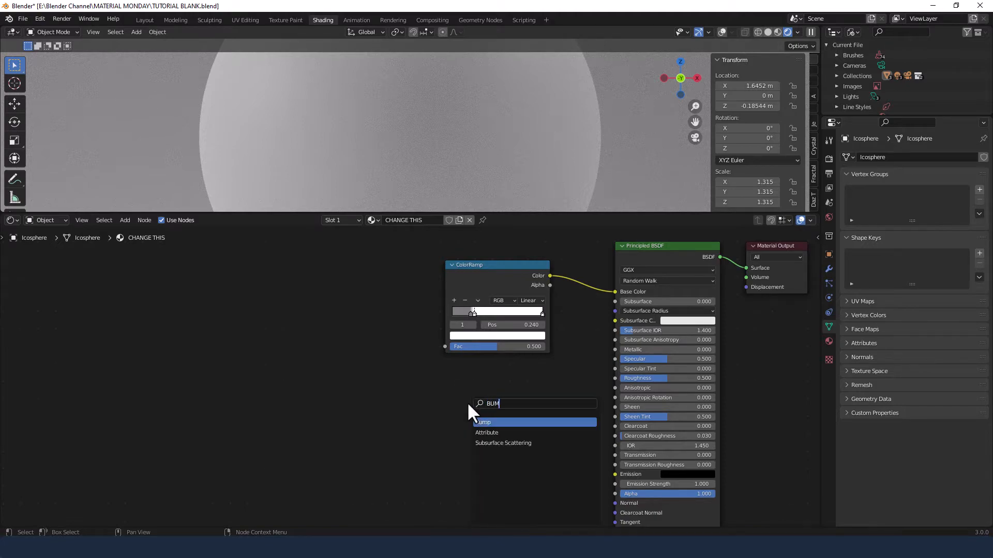
pyautogui.click(490, 423)
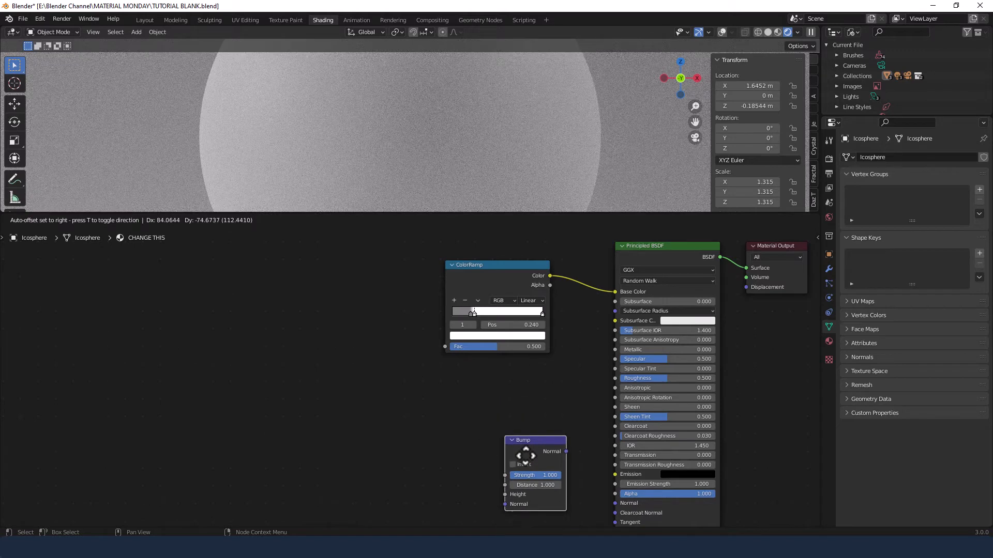
pyautogui.click(521, 448)
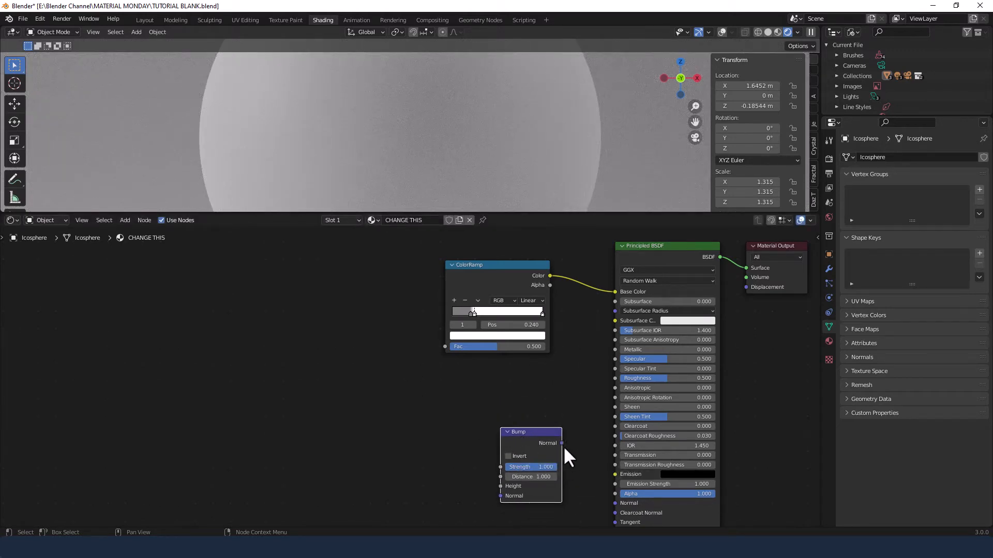
pyautogui.moveTo(562, 443); pyautogui.dragTo(615, 503)
pyautogui.moveTo(530, 433); pyautogui.dragTo(551, 451)
pyautogui.moveTo(503, 264); pyautogui.dragTo(544, 252)
# Add a second ColorRamp node to the left of the first one
pyautogui.hotkey('shift', 'a')
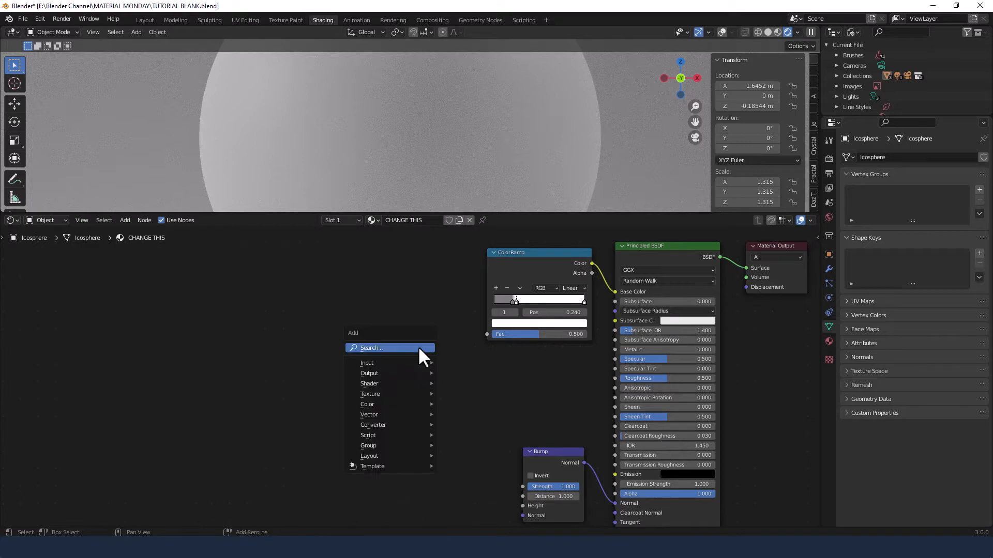
pyautogui.click(418, 348)
pyautogui.write('COLO')
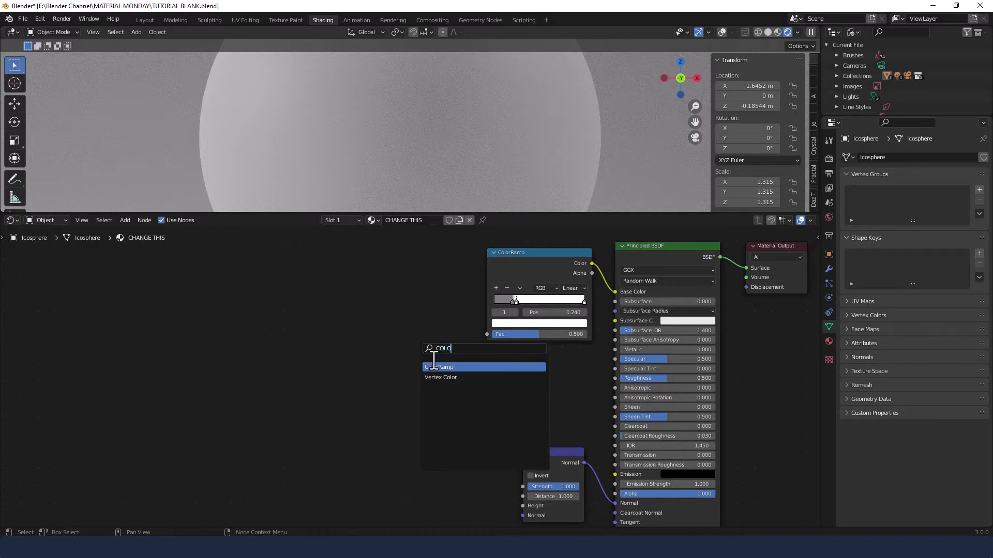
pyautogui.click(440, 368)
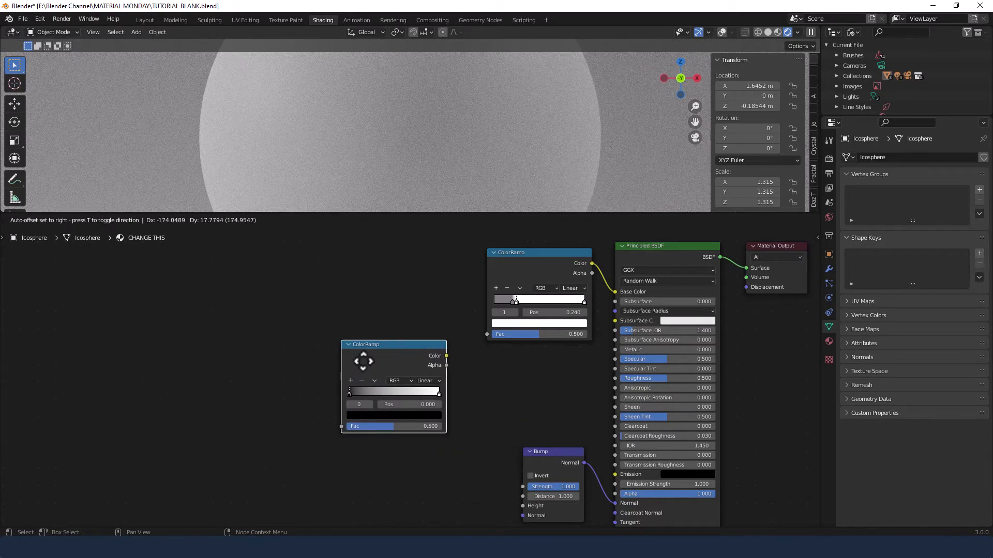
pyautogui.click(332, 364)
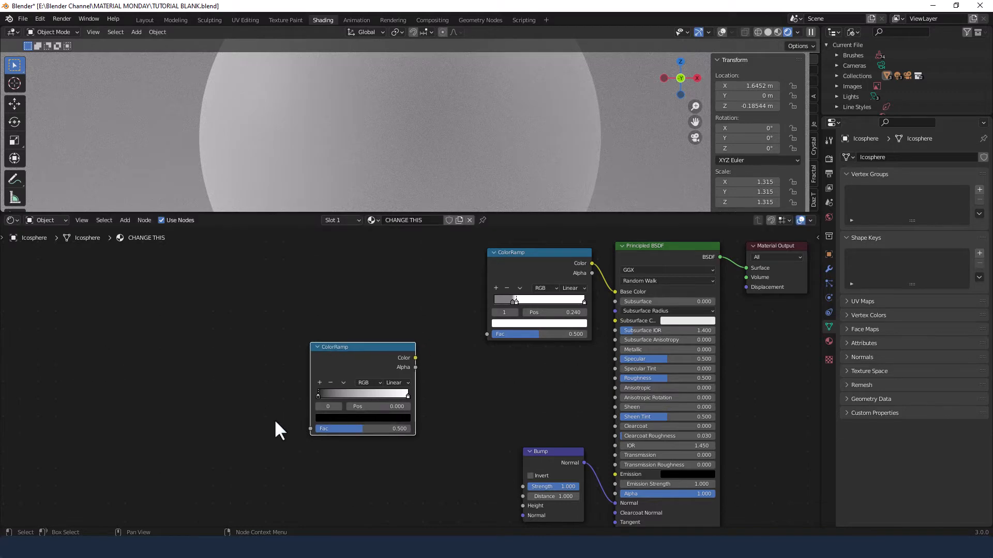
pyautogui.click(249, 353)
# Add a Musgrave Texture node with Texture Coordinate and Mapping nodes attached to it
pyautogui.hotkey('shift', 'a')
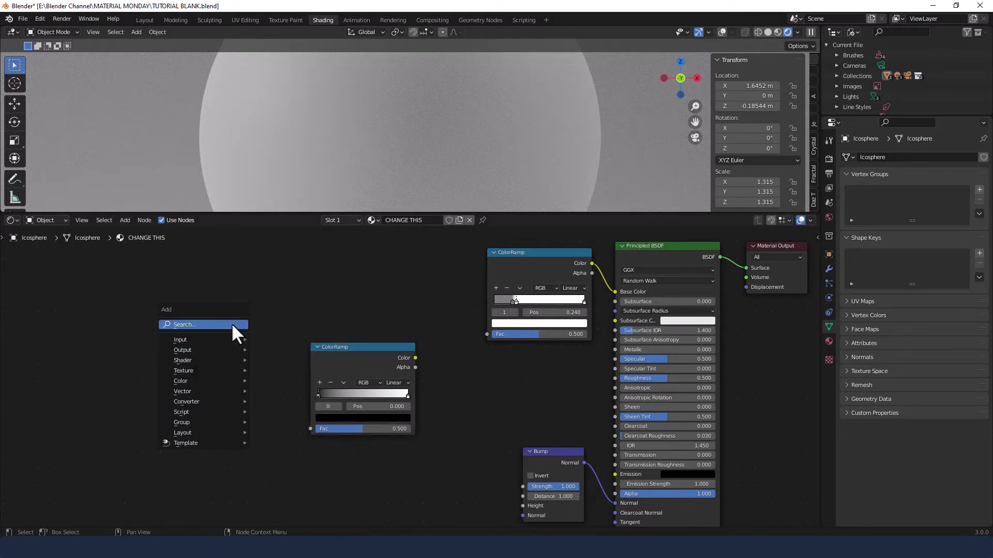
pyautogui.click(232, 325)
pyautogui.write('MU')
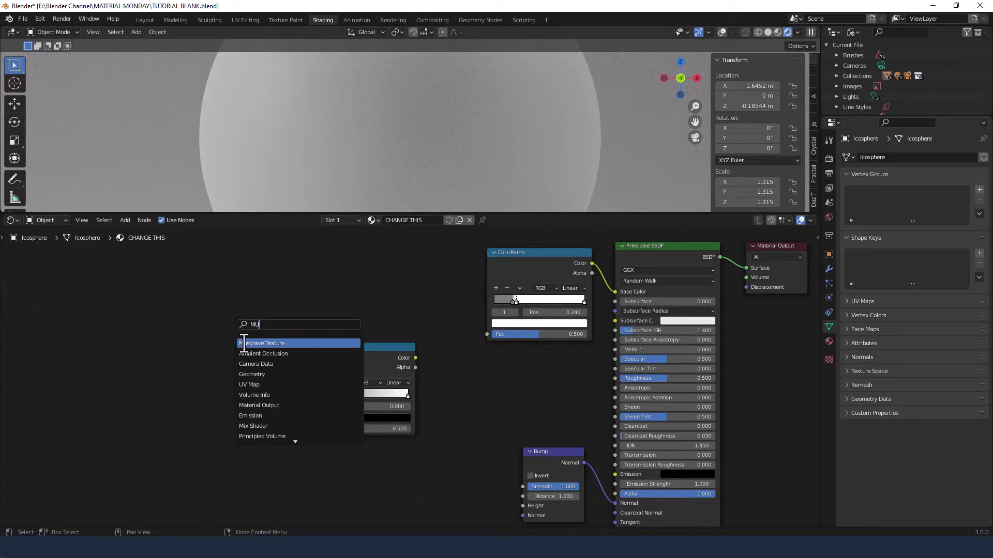
pyautogui.click(244, 343)
pyautogui.click(225, 291)
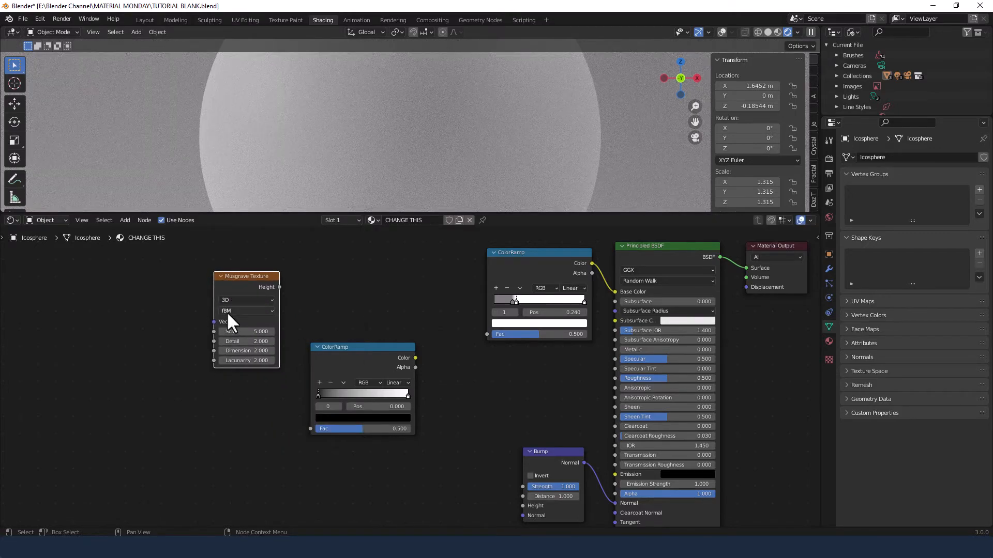
pyautogui.hotkey('ctrl', 't')
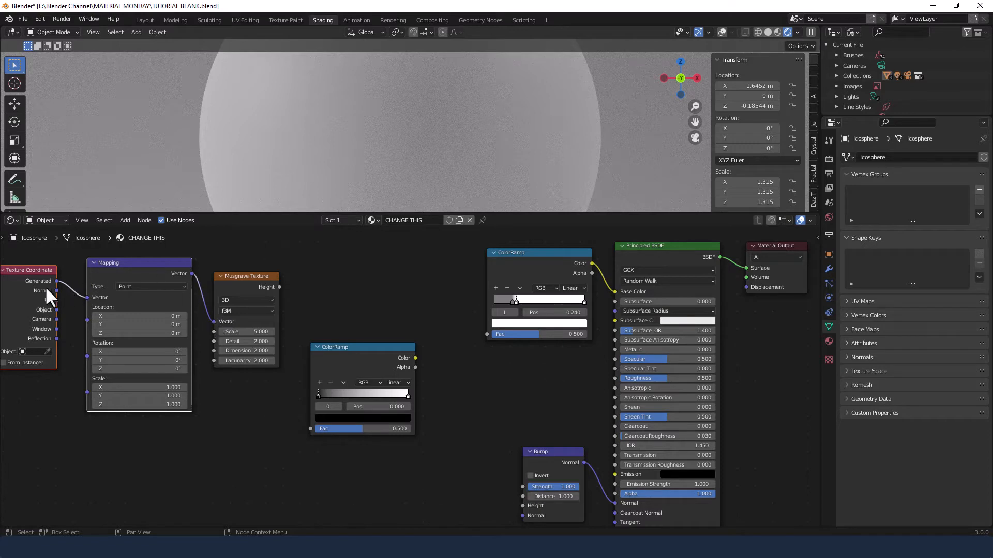
# Add a Noise Texture node and connect the Mapping vector to its Vector input
pyautogui.click(230, 402)
pyautogui.hotkey('shift', 'a')
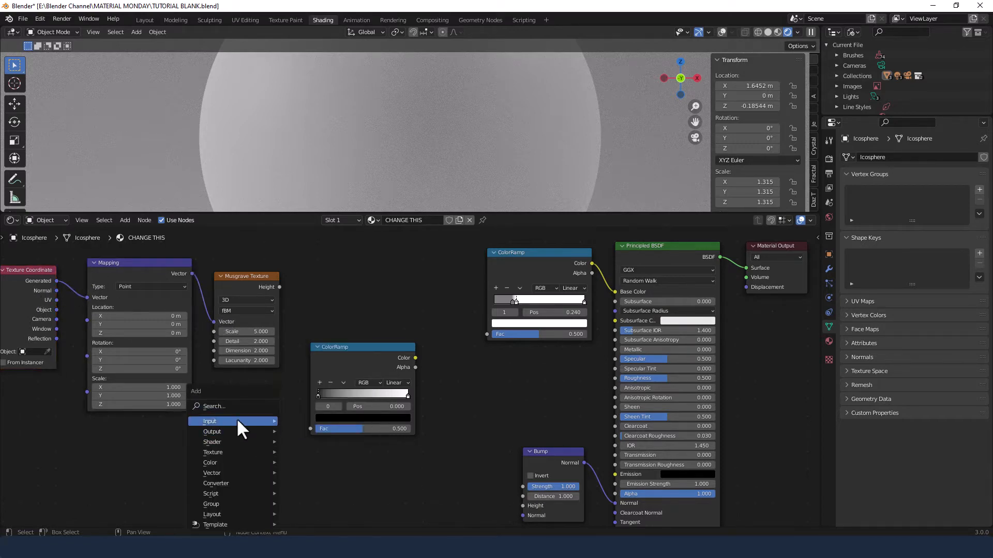
pyautogui.click(230, 405)
pyautogui.write('NOI')
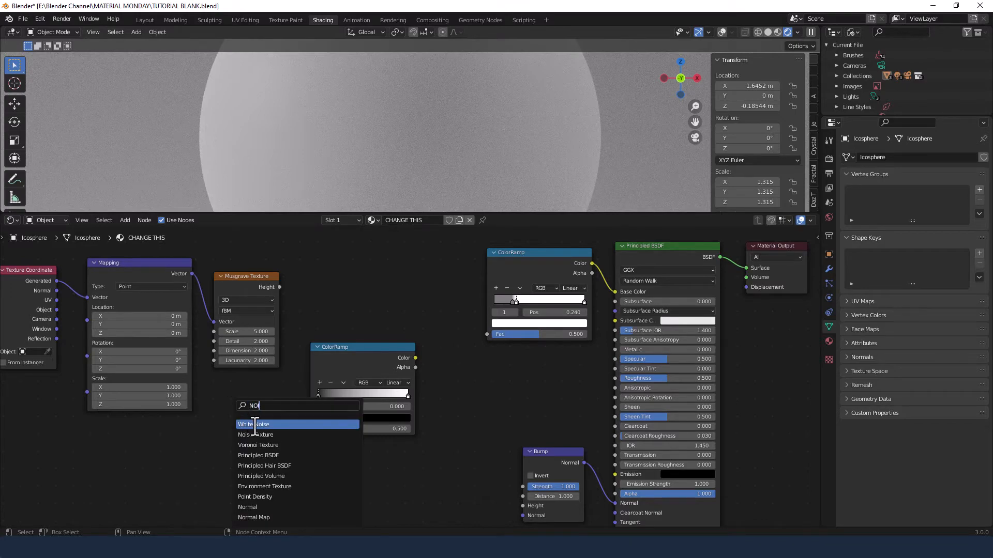
pyautogui.click(255, 435)
pyautogui.click(240, 429)
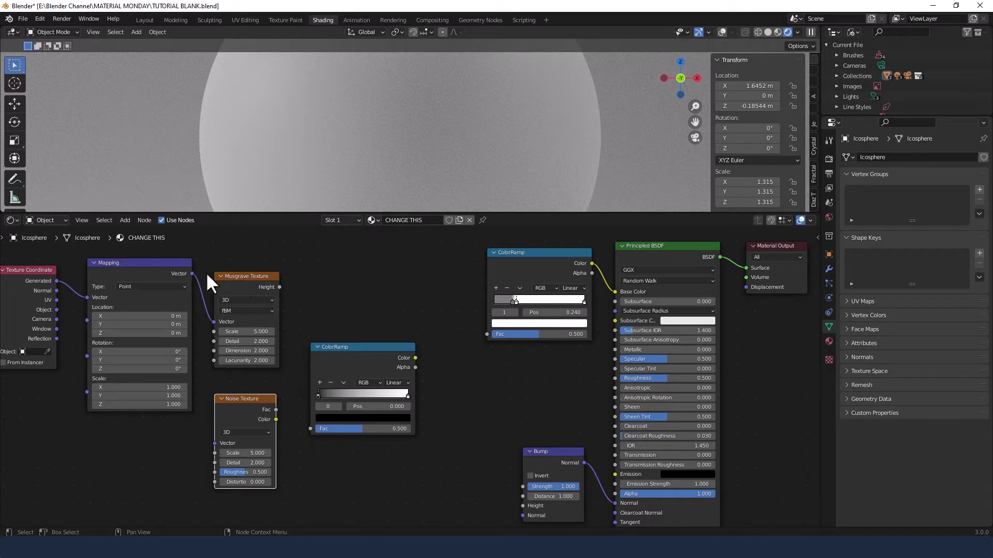
pyautogui.moveTo(192, 273); pyautogui.dragTo(212, 446)
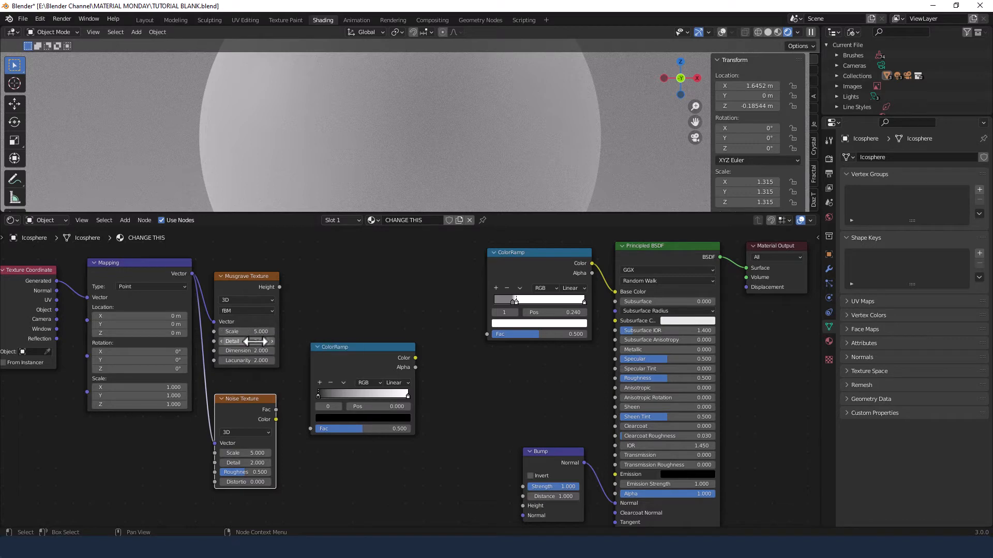
# Set the Musgrave Texture's Detail to 15 and Dimension to 0
pyautogui.click(247, 341)
pyautogui.write('15')
pyautogui.press('Tab')
pyautogui.write('0')
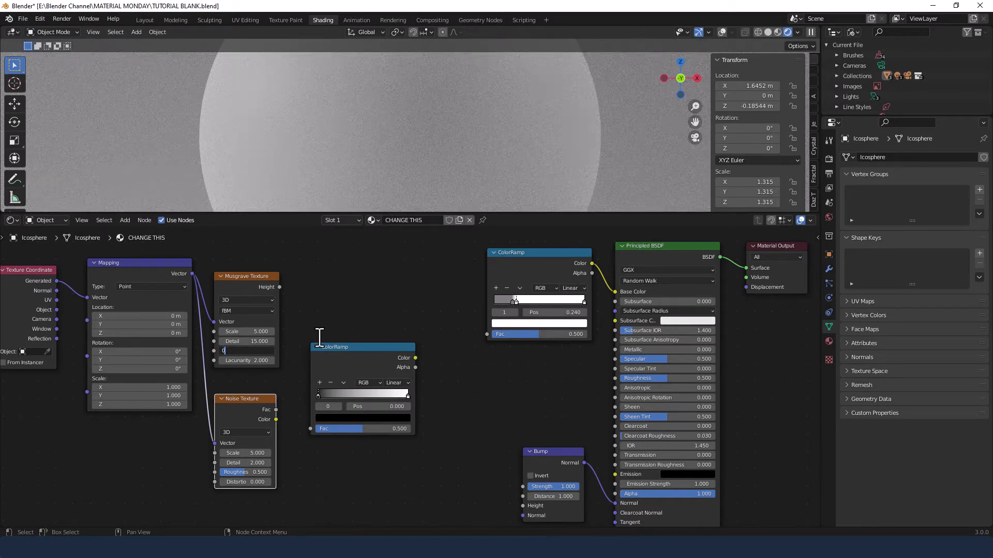
pyautogui.press('Return')
# Set the Noise Texture's Scale to 5.5, Detail to 15 and Distortion to 4
pyautogui.click(245, 453)
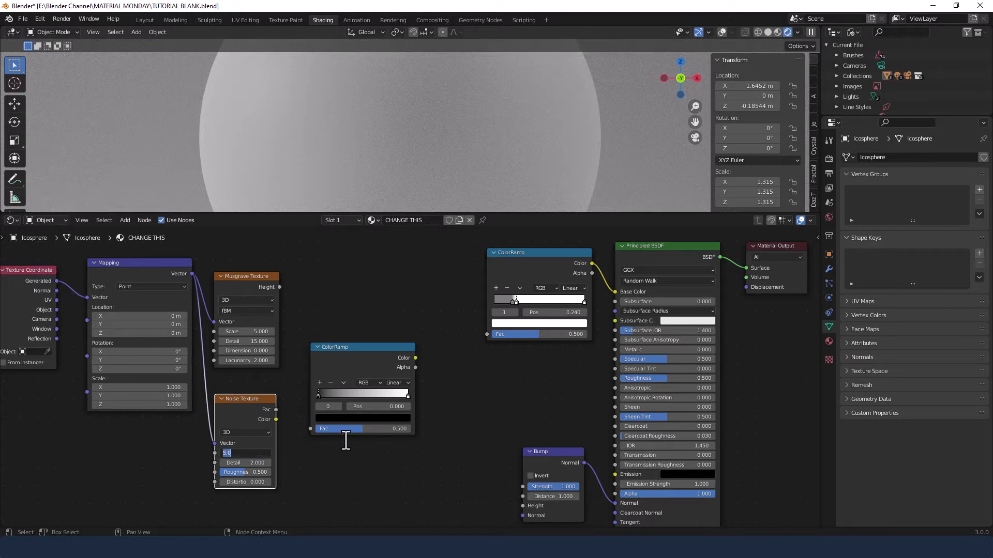
pyautogui.write('5.5')
pyautogui.press('Tab')
pyautogui.write('15')
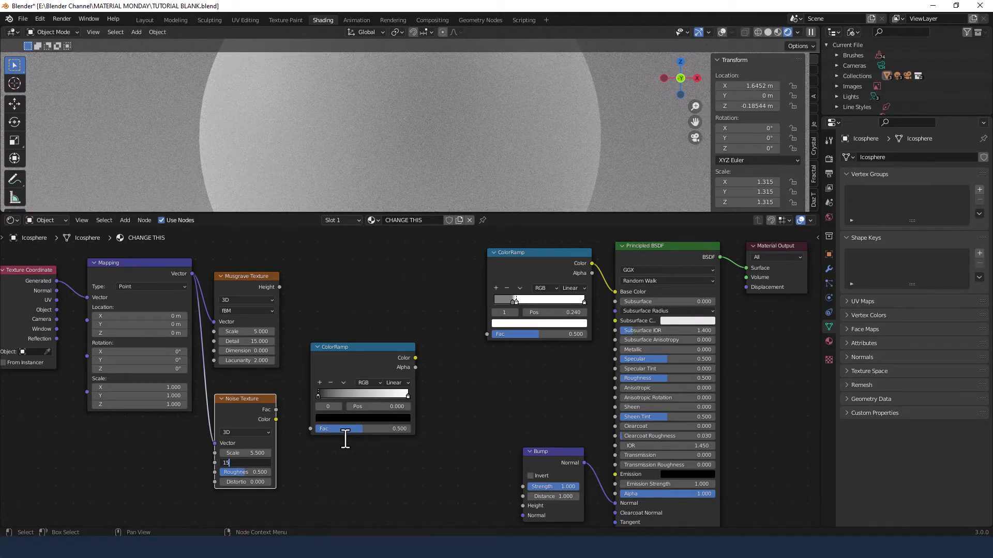
pyautogui.press('Tab')
pyautogui.press('Tab')
pyautogui.write('4')
pyautogui.press('Return')
# Connect the Noise Texture's Fac to the second ColorRamp and set that ramp's white stop position to 0.35
pyautogui.moveTo(275, 409); pyautogui.dragTo(310, 428)
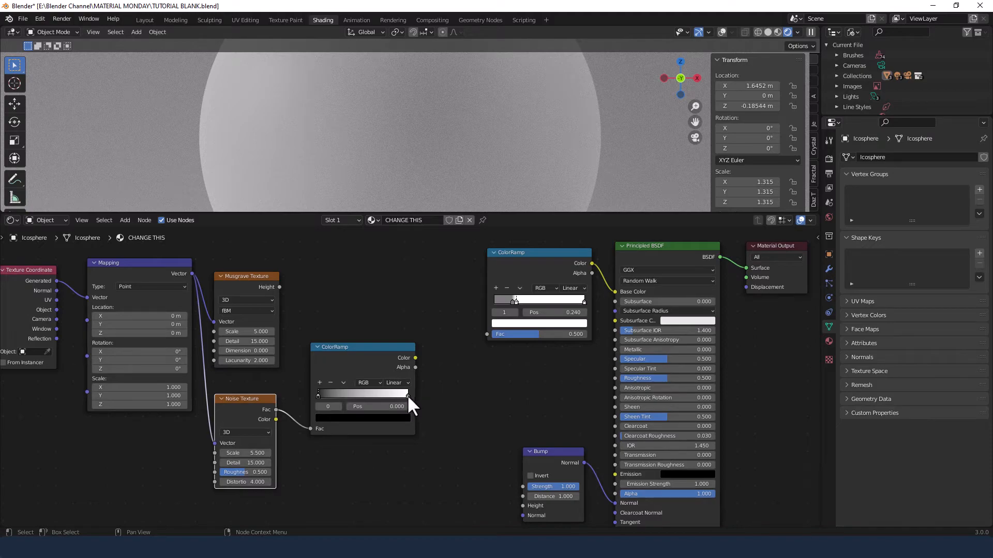
pyautogui.moveTo(408, 395); pyautogui.dragTo(363, 410)
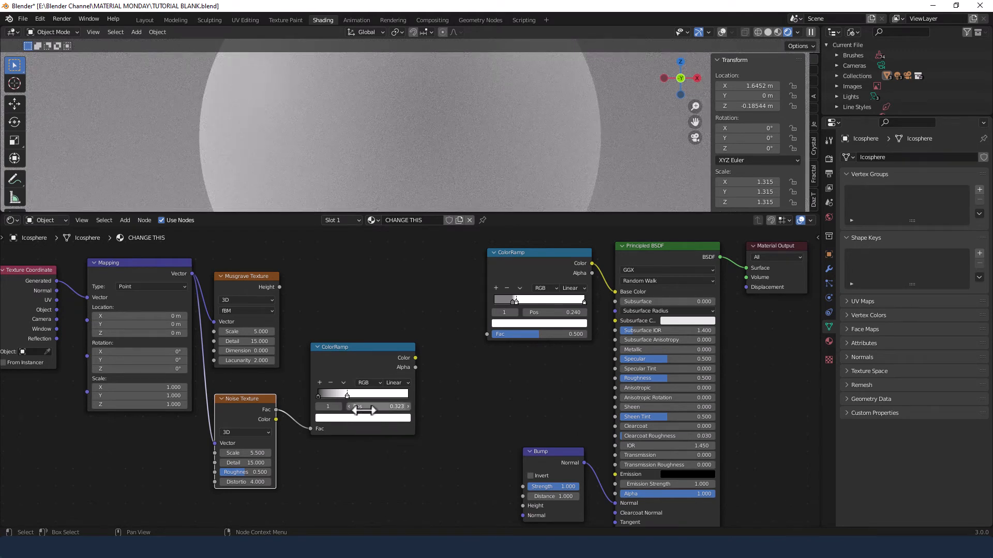
pyautogui.click(364, 408)
pyautogui.write('.35')
pyautogui.press('Return')
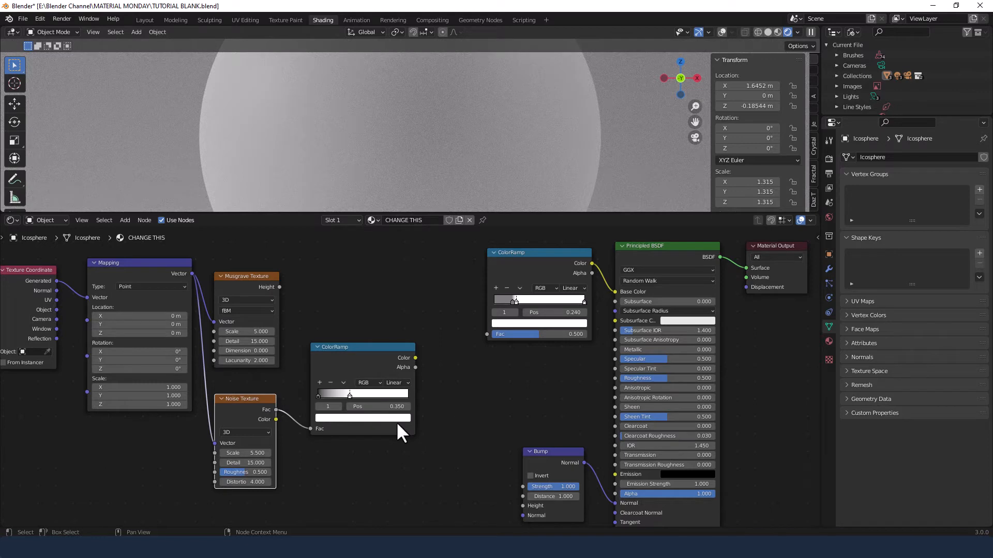
# Combine the Musgrave Height and second ColorRamp's Color through a Mix node feeding the first ColorRamp's Fac
pyautogui.click(377, 348)
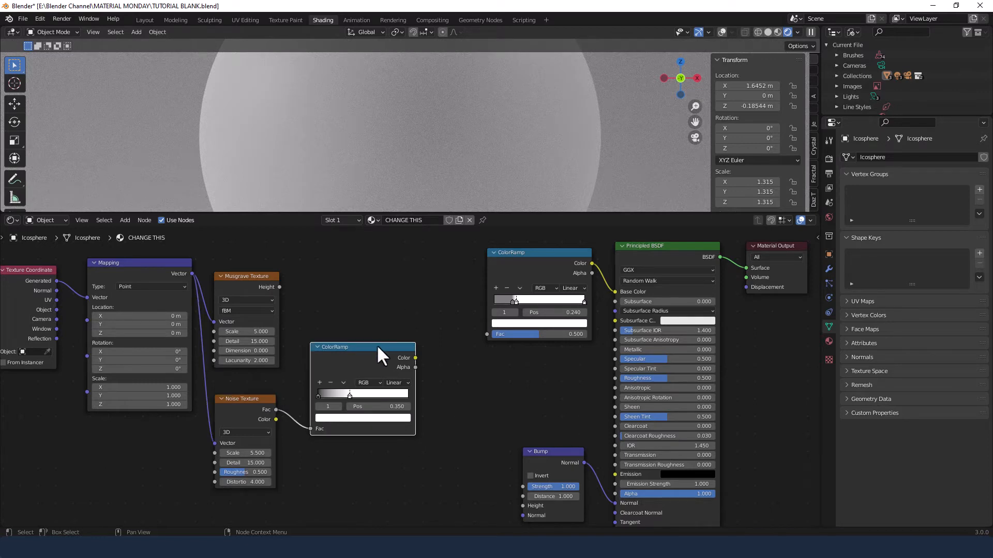
pyautogui.keyDown('shift'); pyautogui.click(259, 274); pyautogui.keyUp('shift')
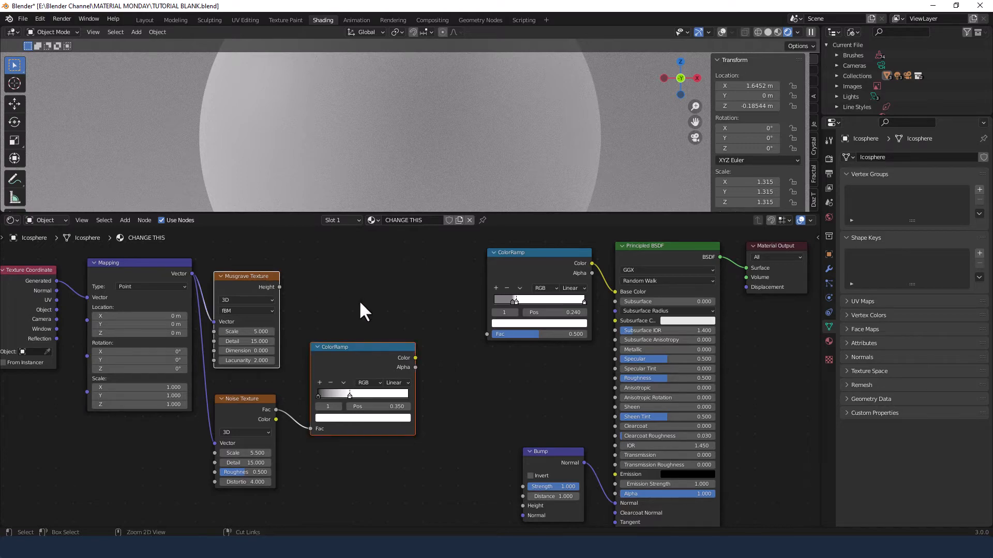
pyautogui.hotkey('ctrl', '0')
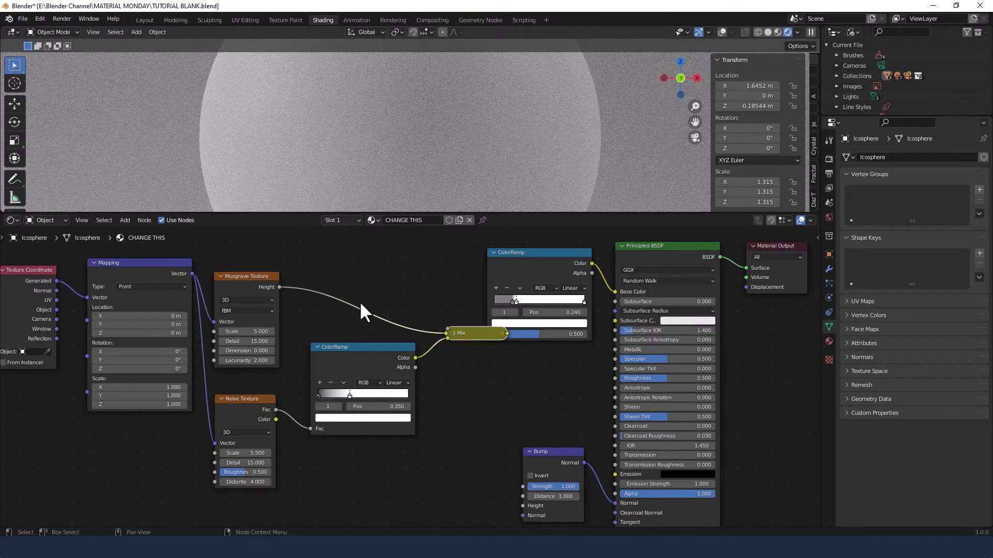
pyautogui.click(454, 334)
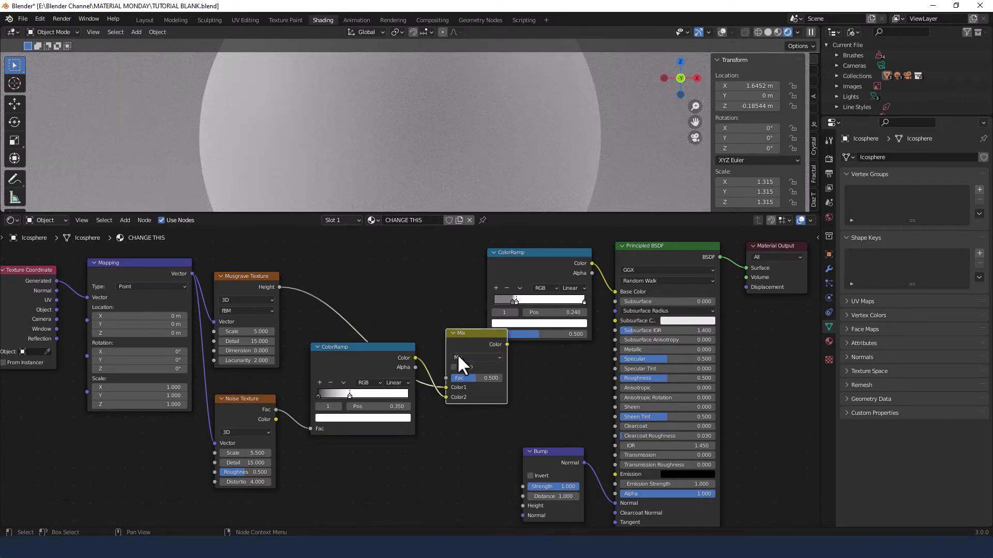
pyautogui.moveTo(464, 336); pyautogui.dragTo(454, 273)
# Move the first ColorRamp, Principled BSDF, Bump and Material Output nodes to make room for the Mix node
pyautogui.moveTo(545, 233); pyautogui.dragTo(784, 521)
pyautogui.moveTo(660, 246); pyautogui.dragTo(704, 281)
pyautogui.moveTo(497, 305); pyautogui.dragTo(529, 367)
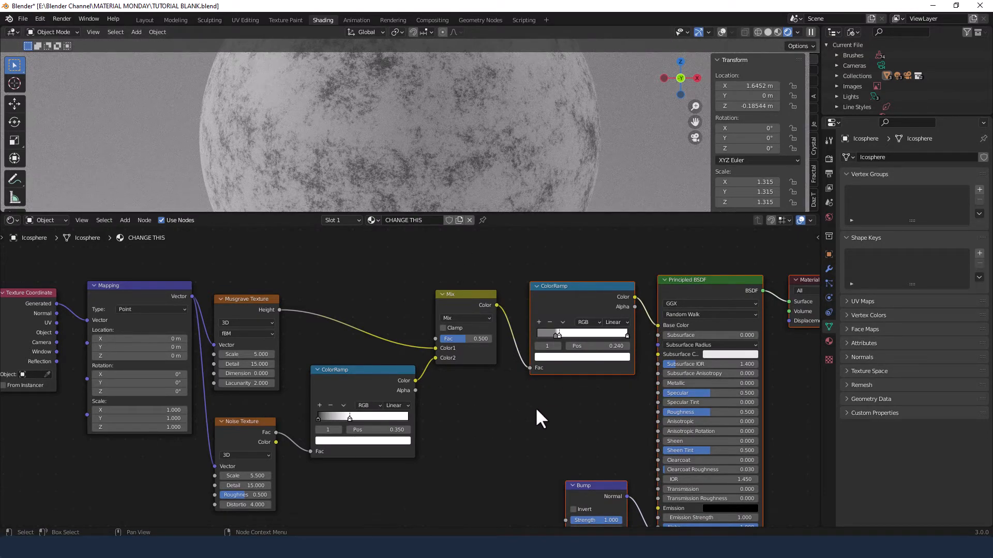
pyautogui.moveTo(538, 409); pyautogui.dragTo(513, 364, button='middle')
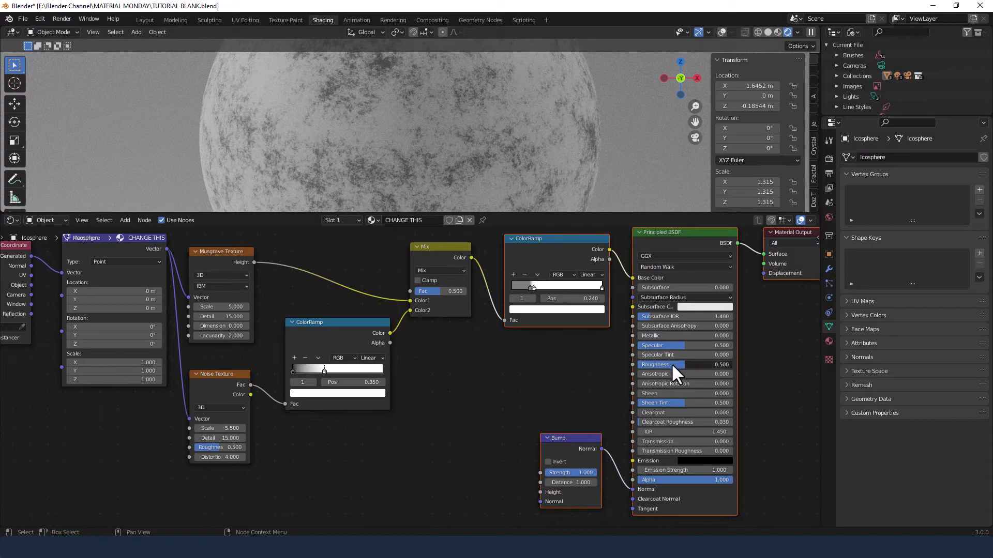
# Set the Principled BSDF's Roughness to 0.75
pyautogui.click(714, 365)
pyautogui.write('.75')
pyautogui.press('Return')
# Switch the Mix node's blend mode to Difference and connect its Color output to the Bump node's Height
pyautogui.click(442, 269)
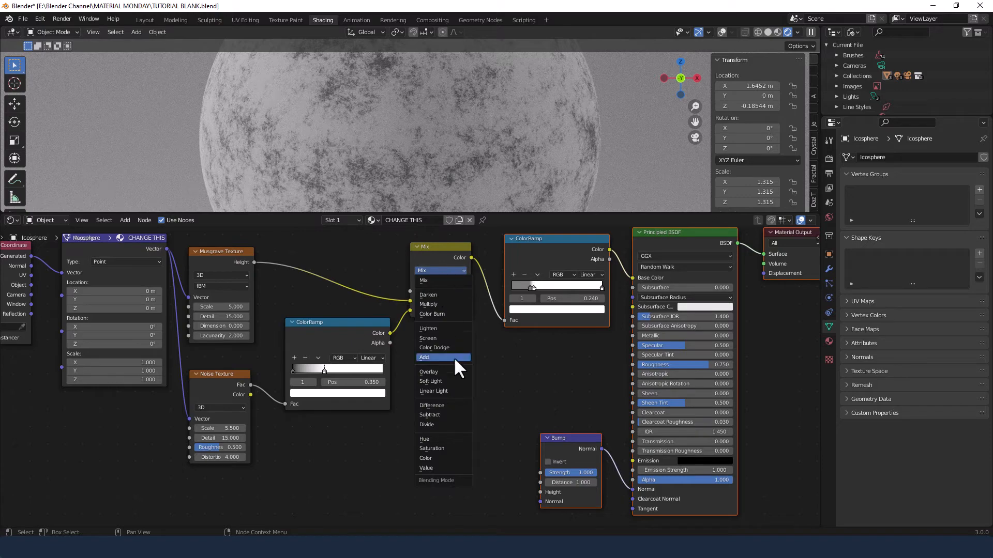
pyautogui.click(444, 405)
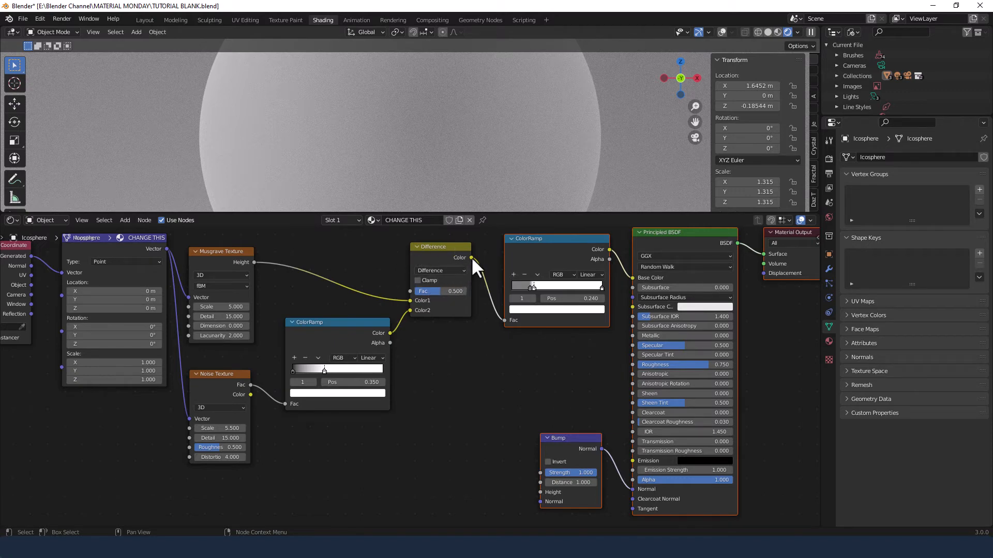
pyautogui.moveTo(471, 258); pyautogui.dragTo(535, 491)
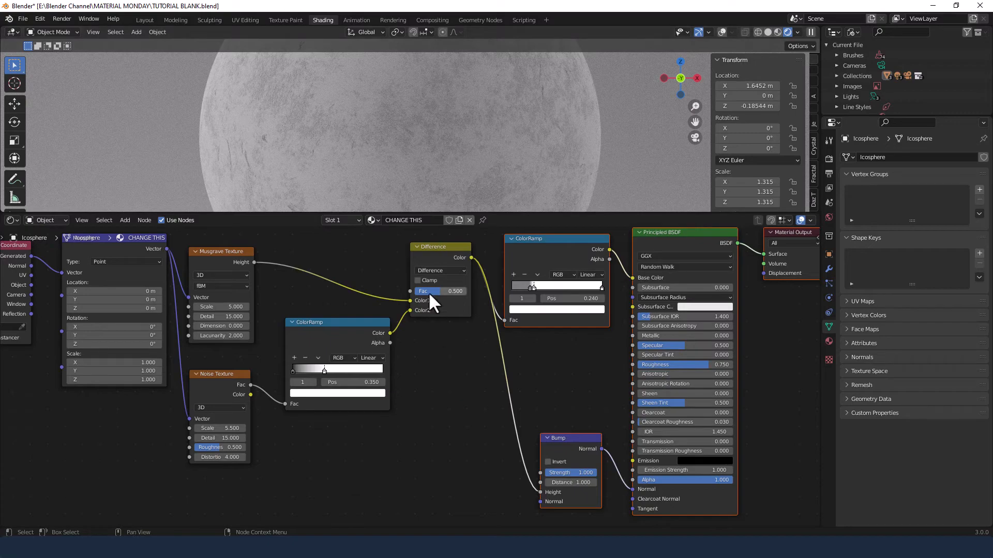
# Adjust the Difference node's Fac and set it back to 0.5
pyautogui.moveTo(429, 291)
pyautogui.mouseDown()
pyautogui.moveTo(458, 300)
pyautogui.moveTo(407, 293)
pyautogui.moveTo(435, 307)
pyautogui.mouseUp()
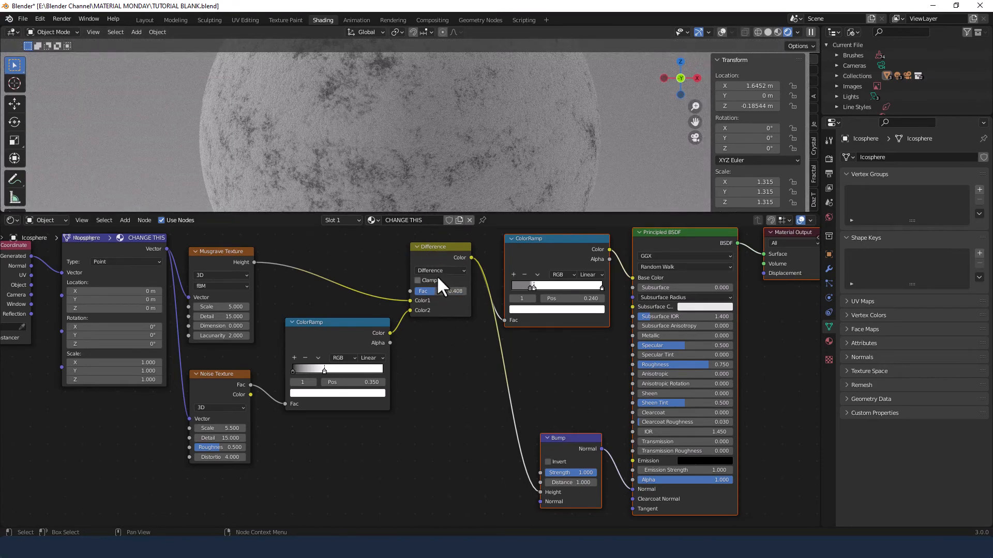
pyautogui.write('0.5')
pyautogui.press('Return')
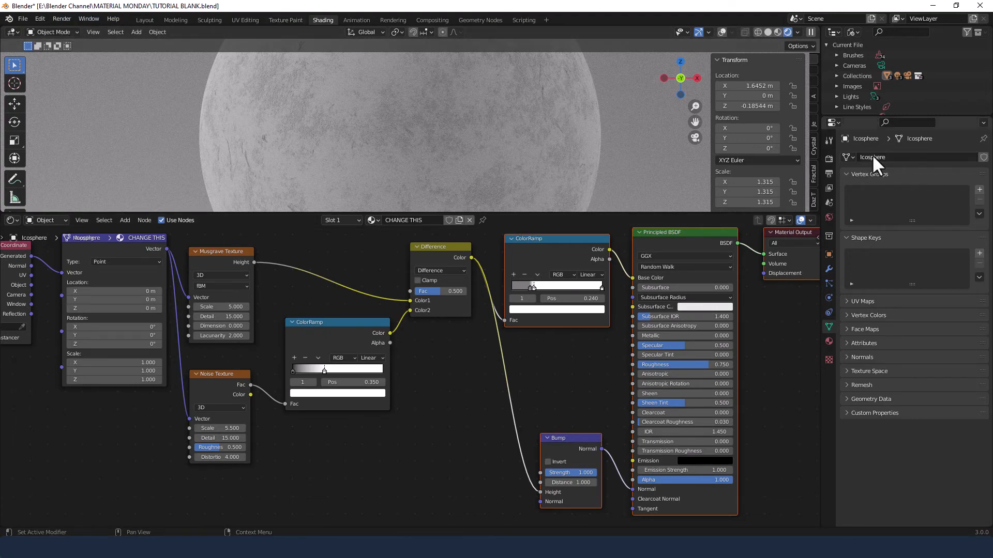
# Open the Cycles render sampling and render settings, then render an image of the icosphere
pyautogui.click(827, 158)
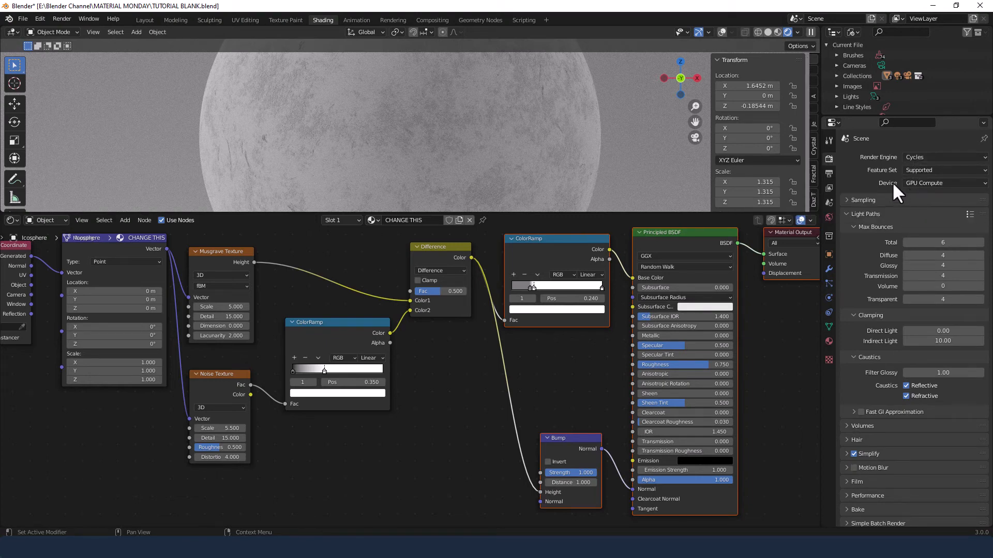
pyautogui.click(847, 200)
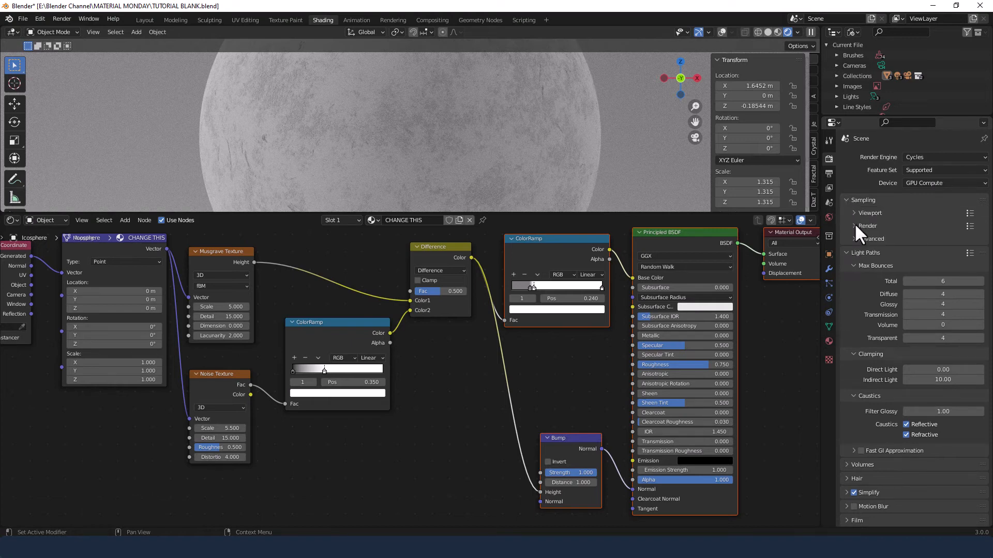
pyautogui.click(854, 225)
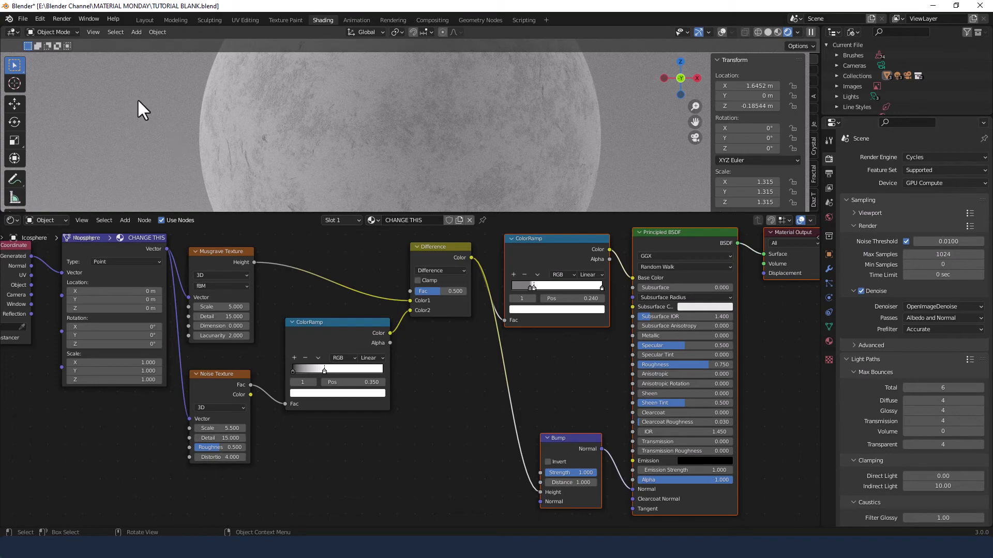
pyautogui.click(62, 18)
pyautogui.click(70, 30)
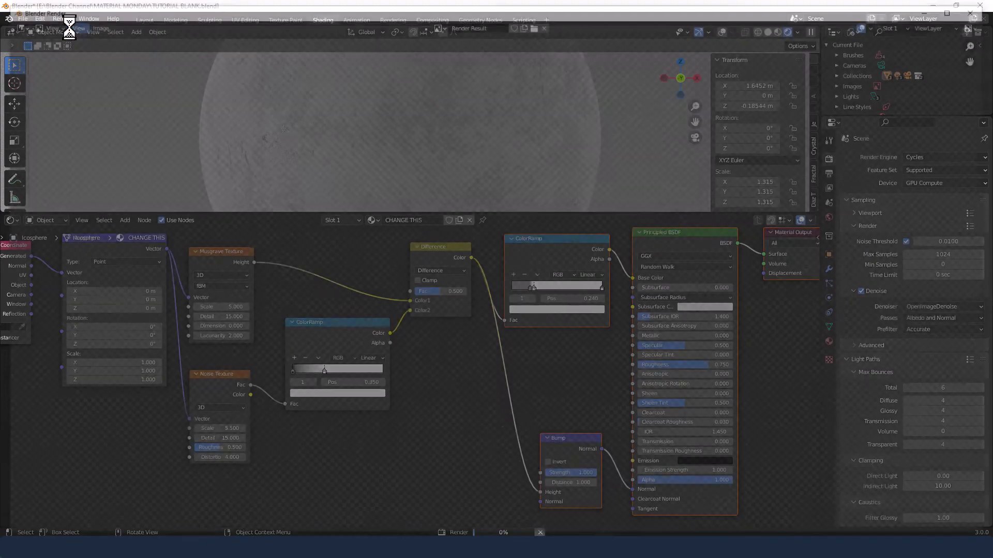